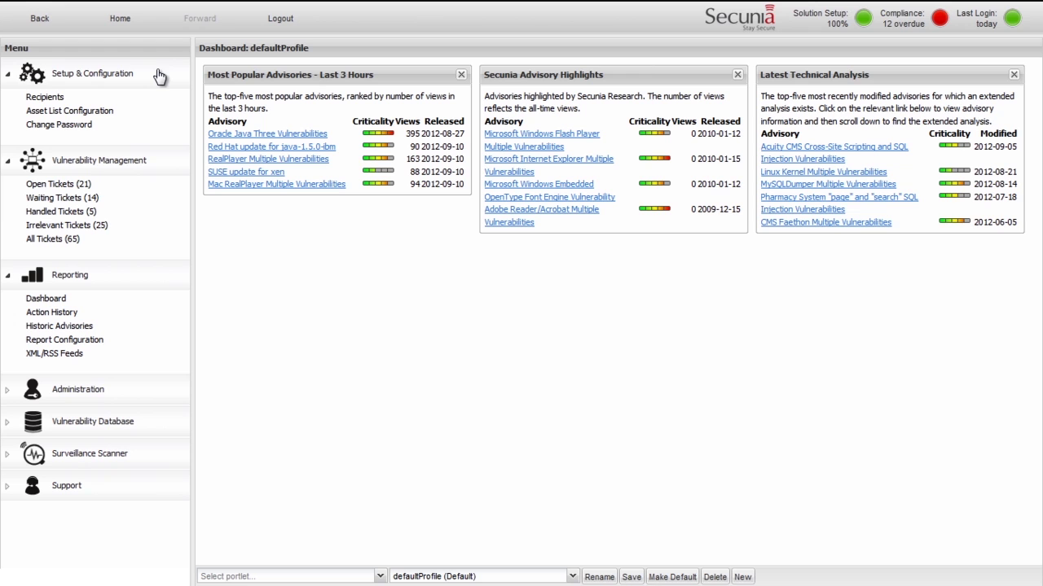
# Review the 591 products in the test44 asset list, then return to the Asset List Configuration table
pyautogui.click(129, 113)
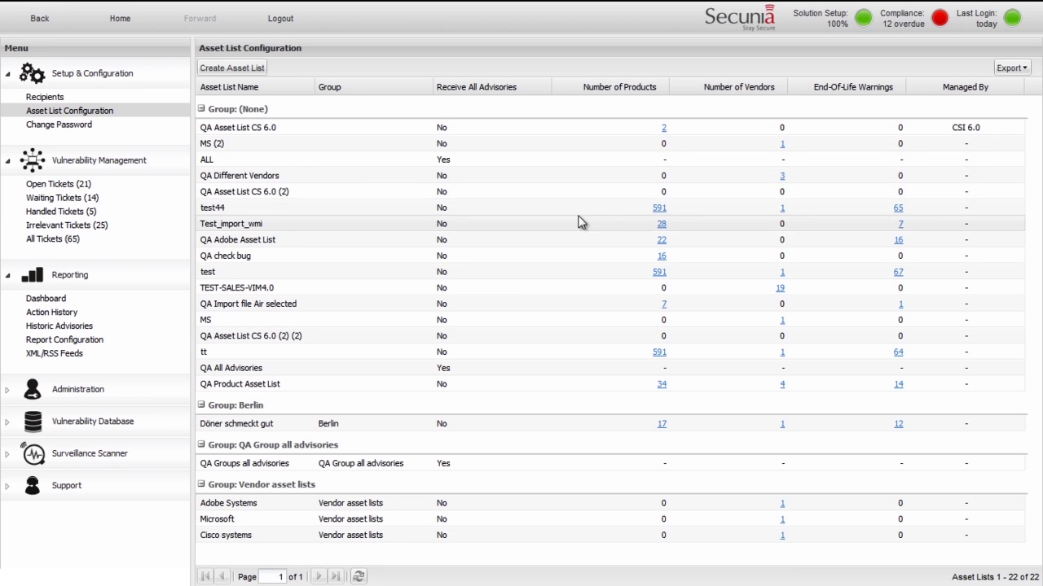
pyautogui.click(660, 209)
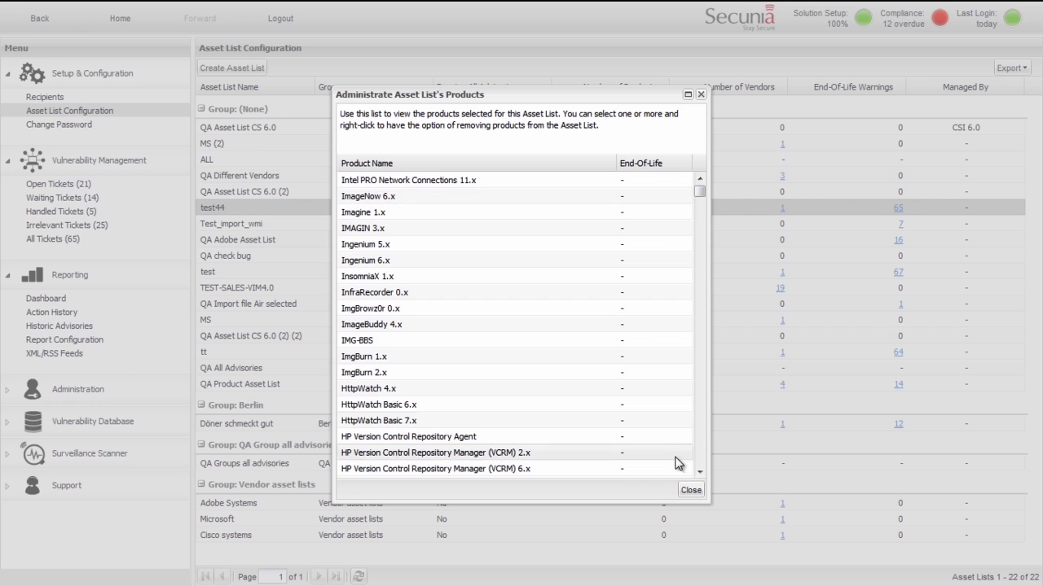
pyautogui.click(689, 491)
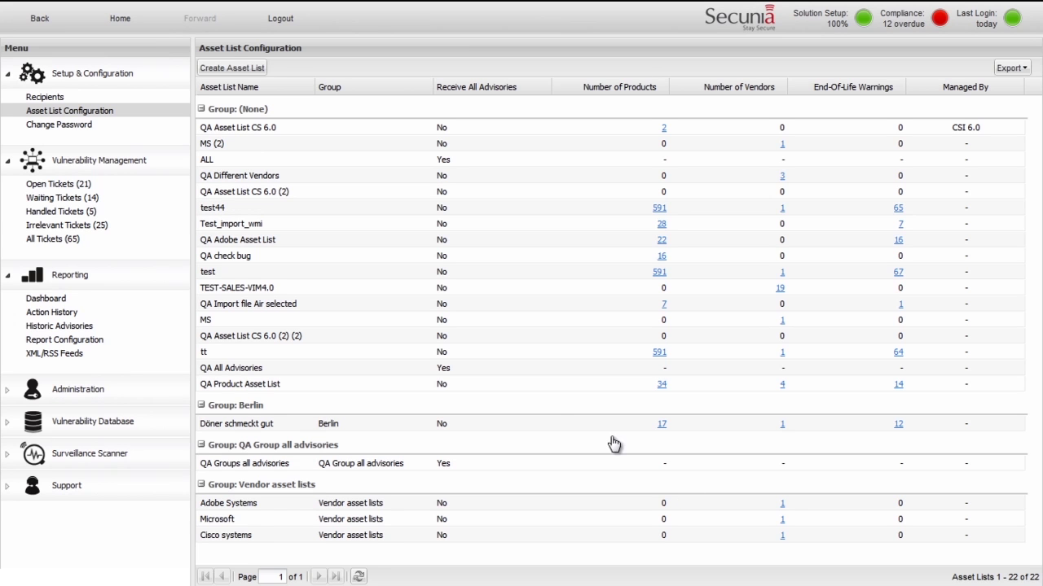
# Edit recipient QA test 2, keeping email alerts at Highly Critical and Above
pyautogui.click(176, 102)
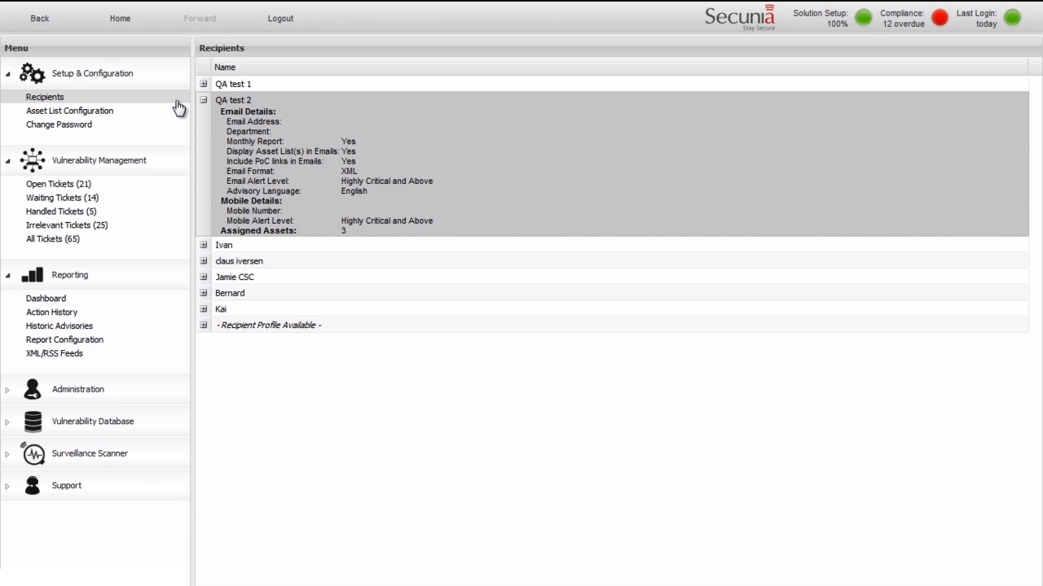
pyautogui.doubleClick(288, 122)
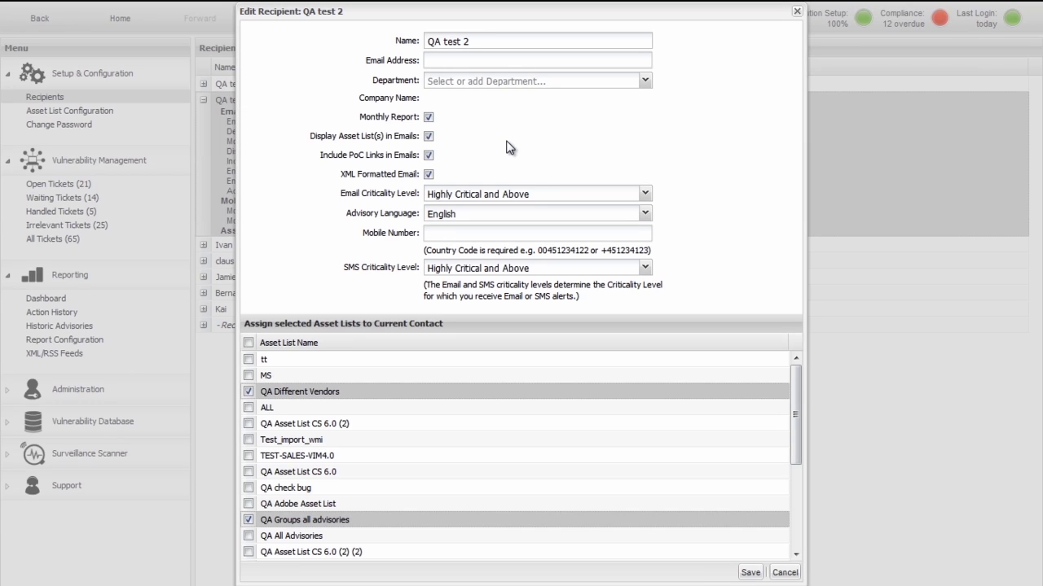
pyautogui.click(643, 196)
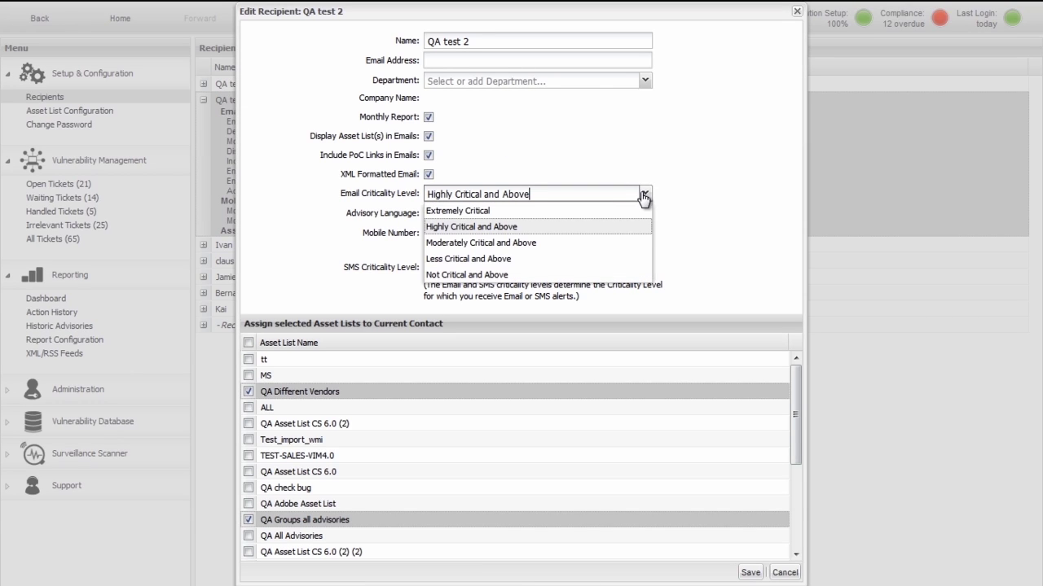
pyautogui.click(643, 195)
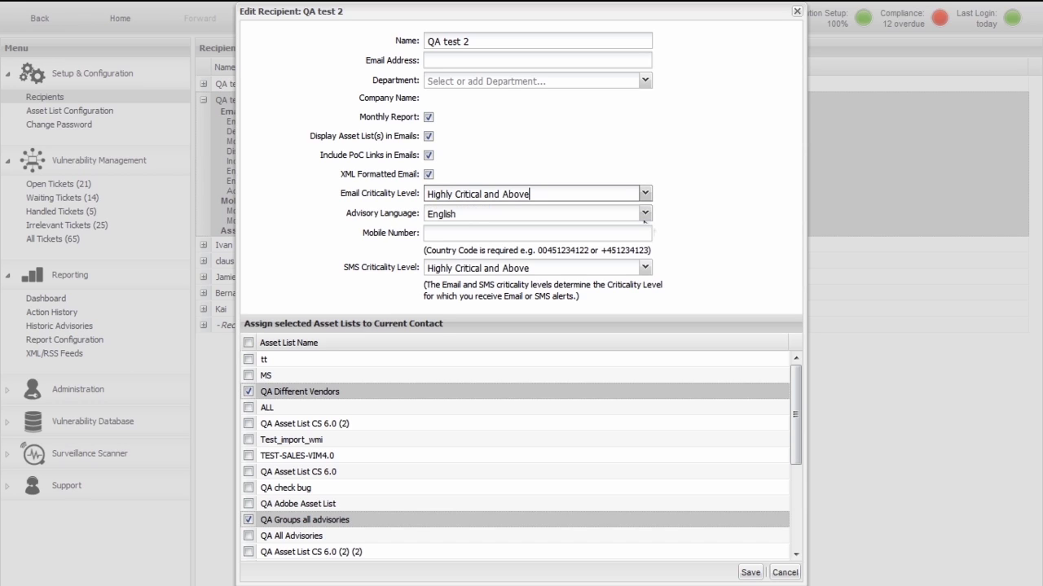
# Review the available SMS alert criticality levels for recipient QA test 2
pyautogui.click(643, 268)
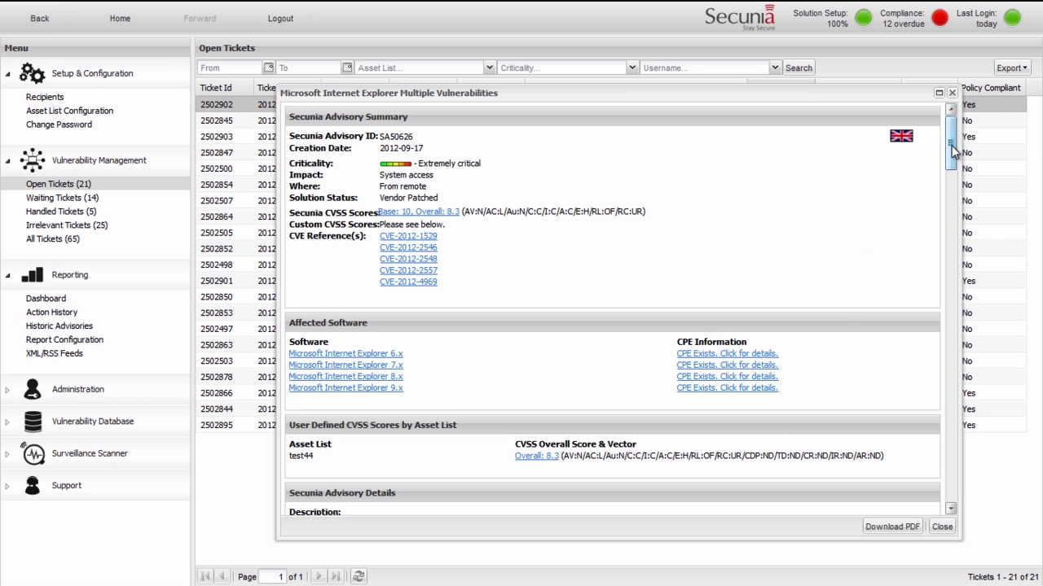
pyautogui.scroll(-10, 839, 456)
pyautogui.scroll(-5, 835, 489)
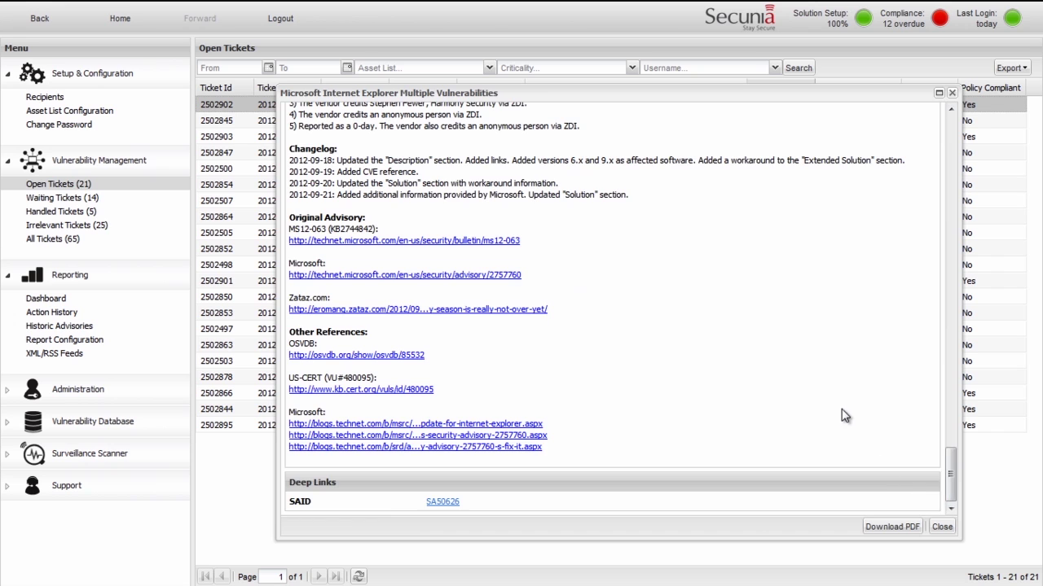
pyautogui.scroll(3, 843, 416)
pyautogui.scroll(2, 842, 411)
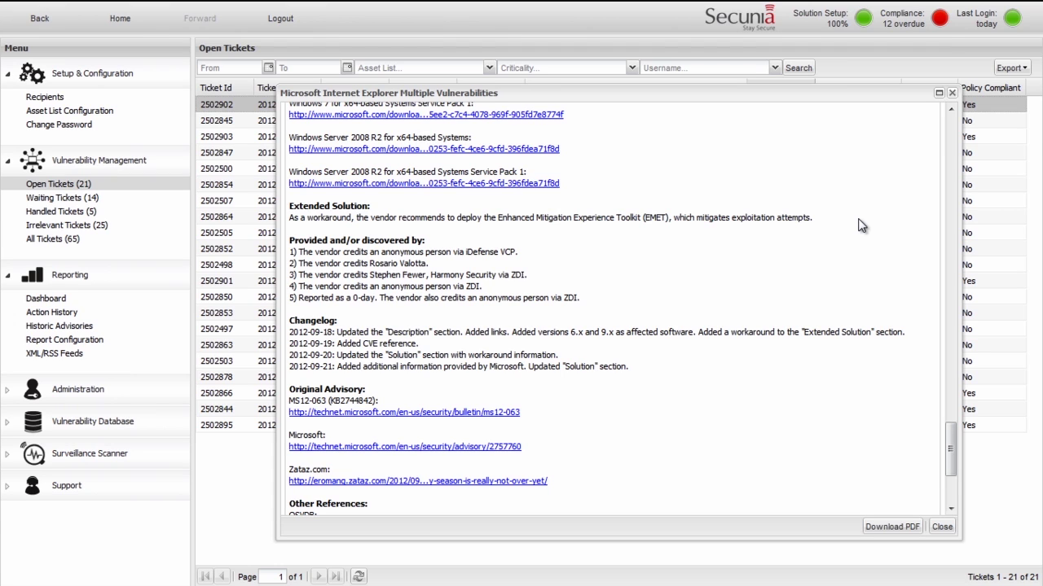
# View the local Metasploit exploit code of ticket 2502903's advisory SA47816, then close it
pyautogui.click(941, 528)
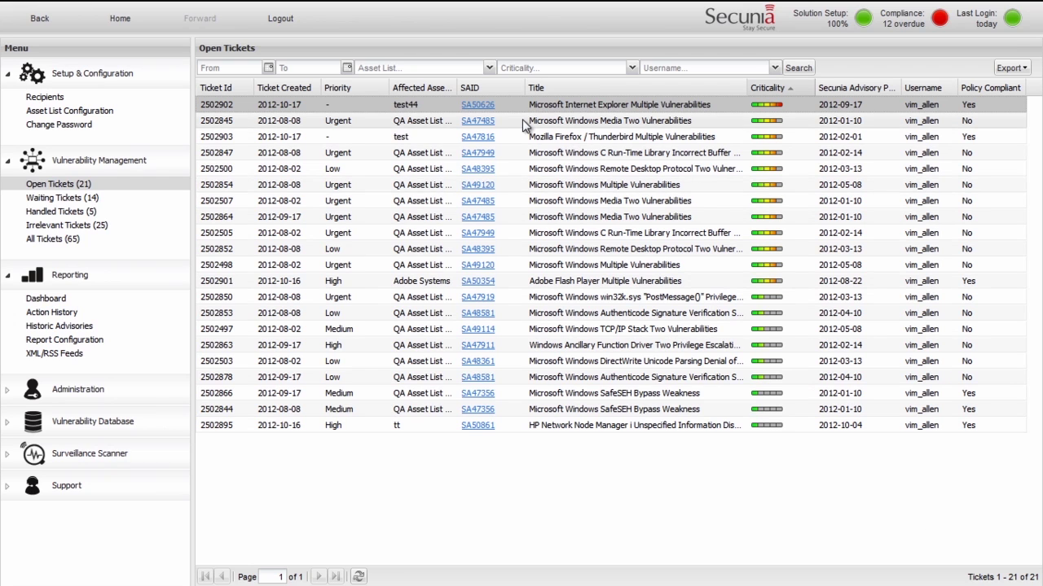
pyautogui.click(494, 140)
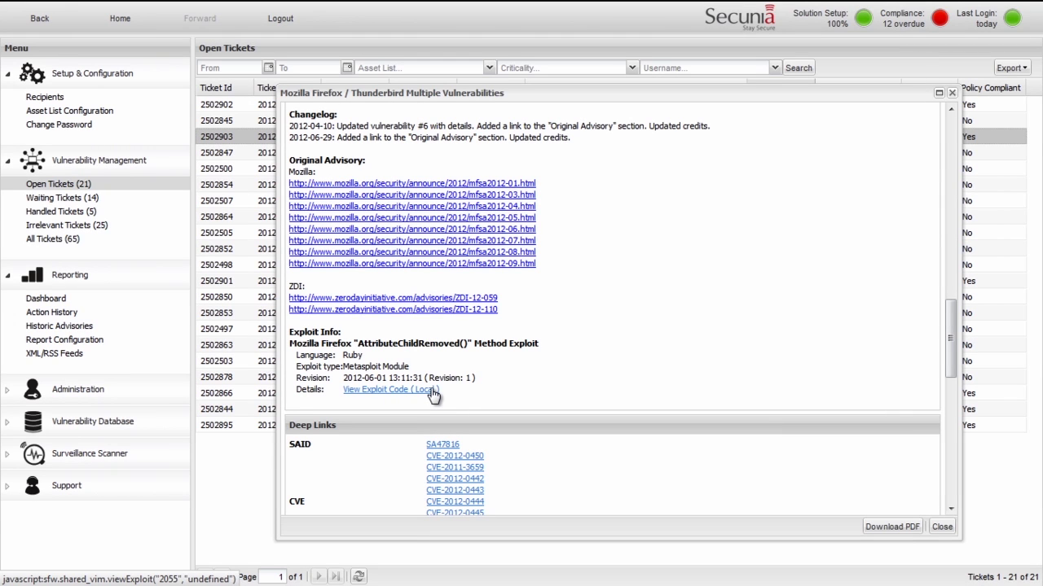
pyautogui.click(429, 390)
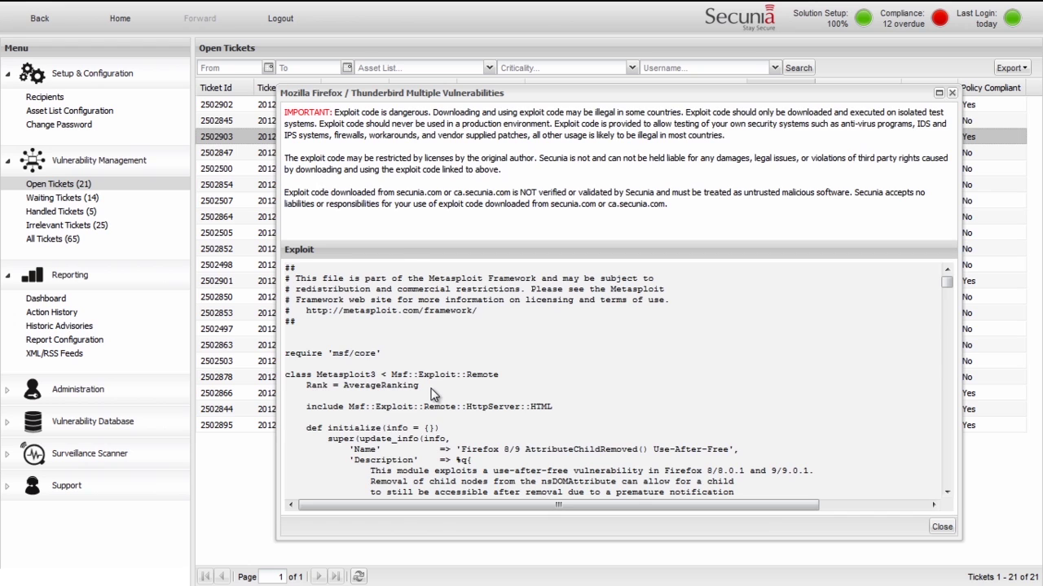
pyautogui.click(945, 527)
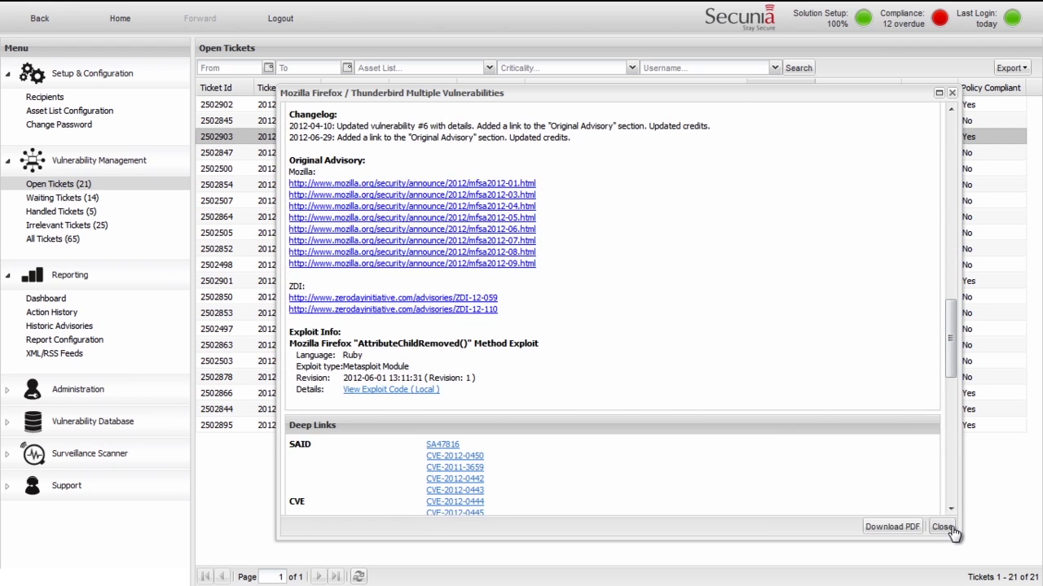
pyautogui.click(942, 527)
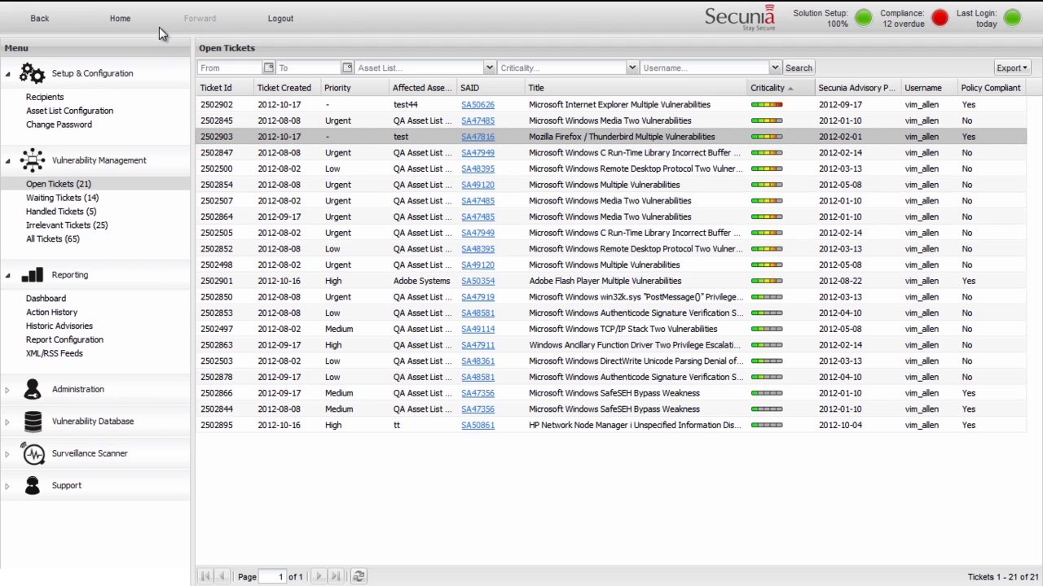
# Return Home to the defaultProfile dashboard with its three advisory portlets
pyautogui.click(134, 22)
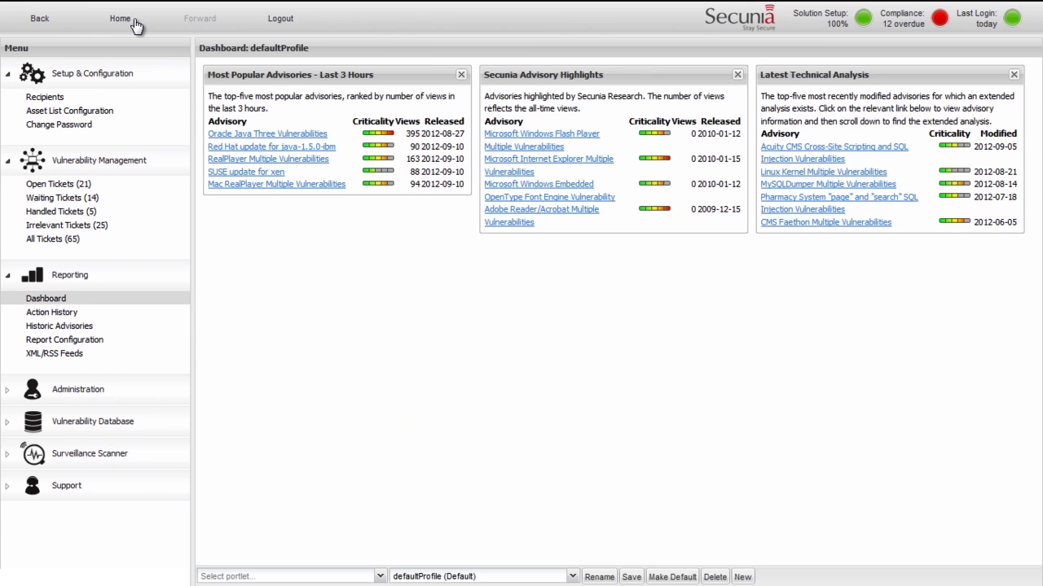